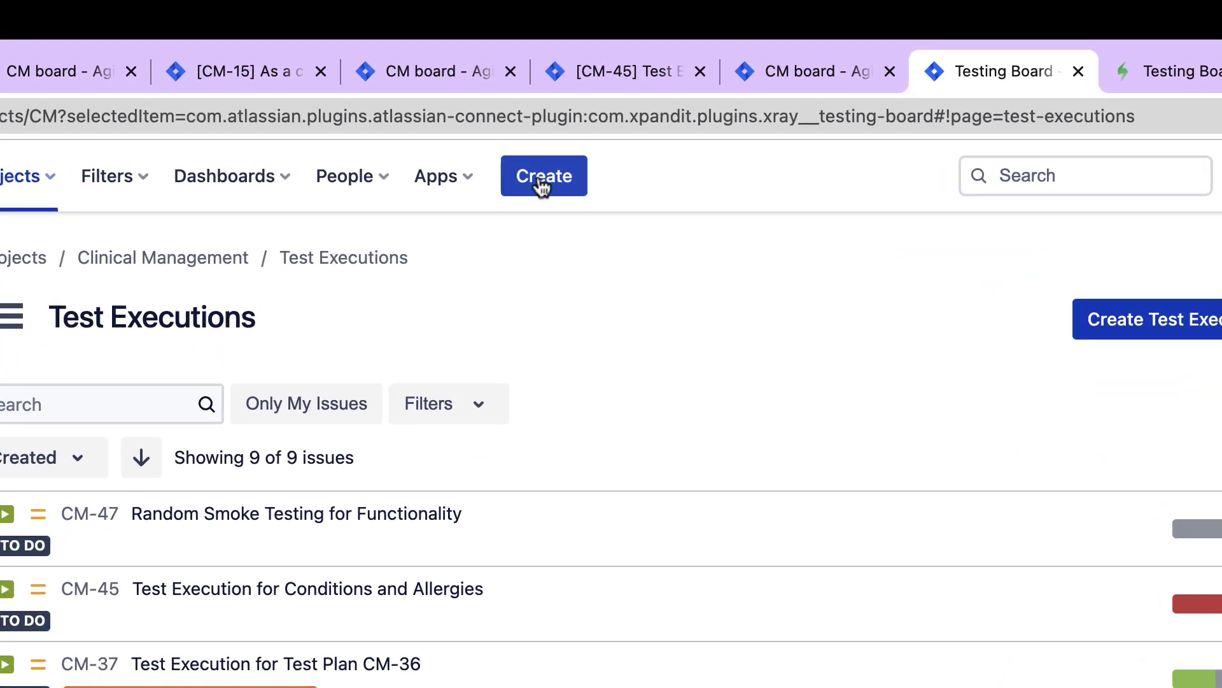
Start a new Clinical Management issue with Test Set as its issue type.
{"action": "left_click", "coordinate": [541, 185]}
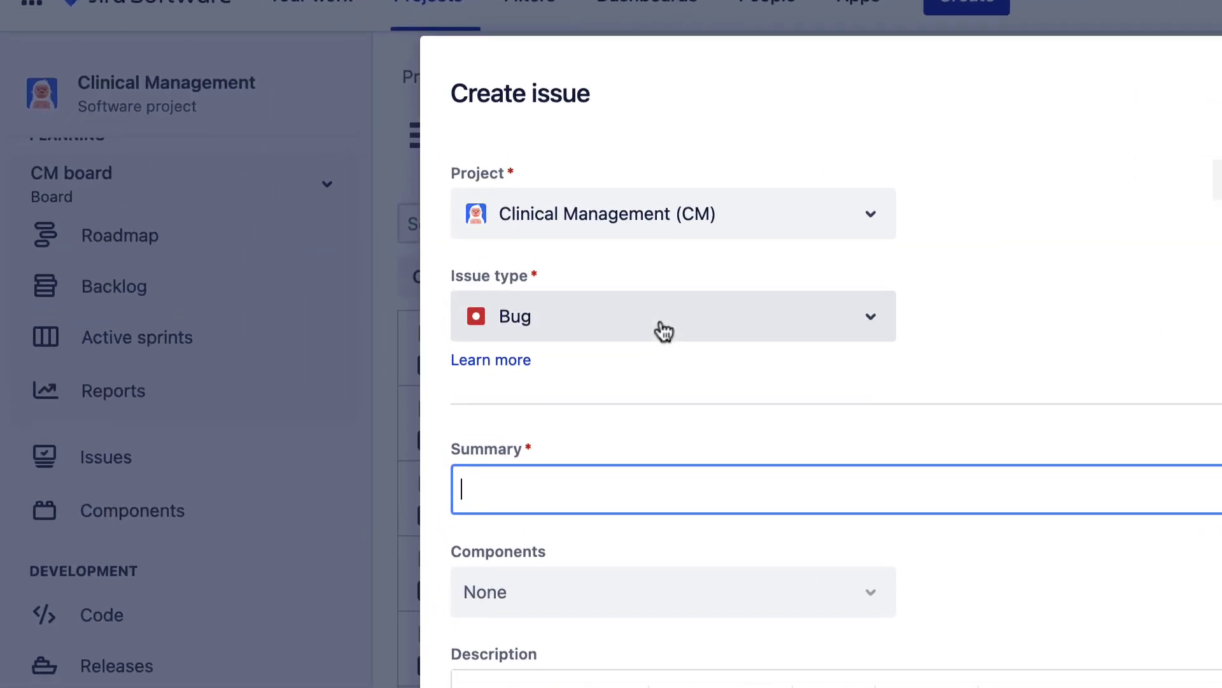
{"action": "left_click", "coordinate": [662, 326]}
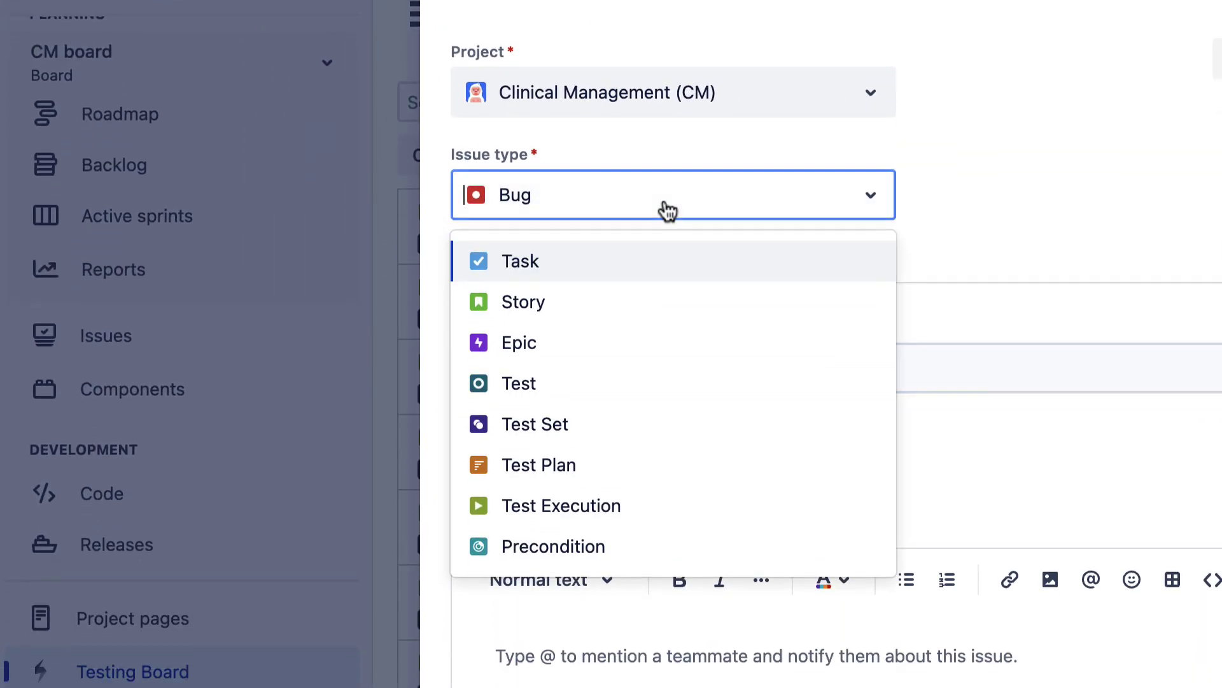
{"action": "left_click", "coordinate": [617, 548]}
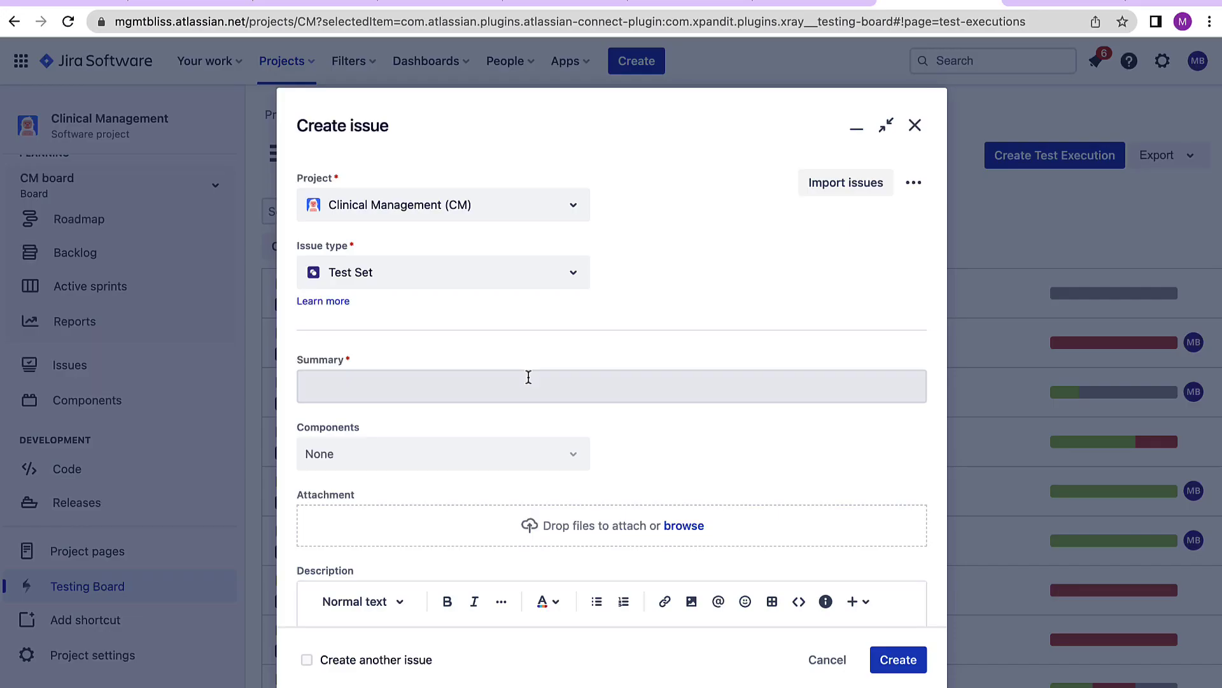
Enter the summary 'Test Set for LOGIN Functionality with respect to GUI'.
{"action": "left_click", "coordinate": [381, 308]}
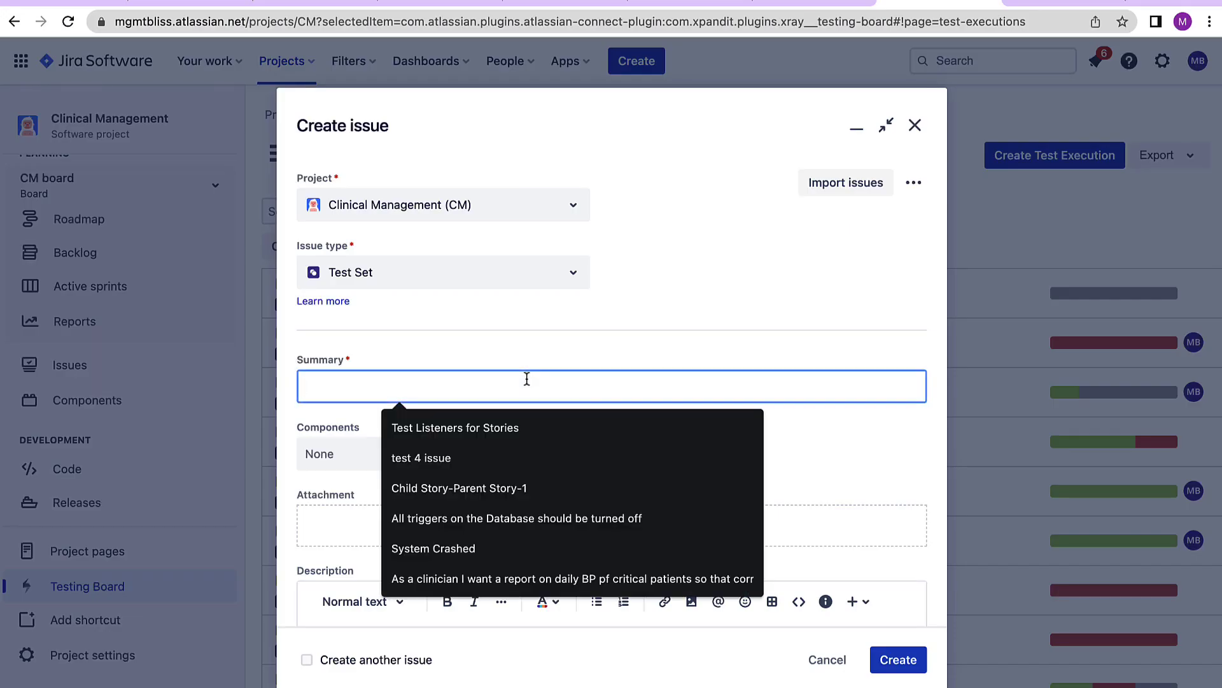
{"action": "key", "text": "ctrl+v"}
{"action": "type", "text": "with respect to GUI"}
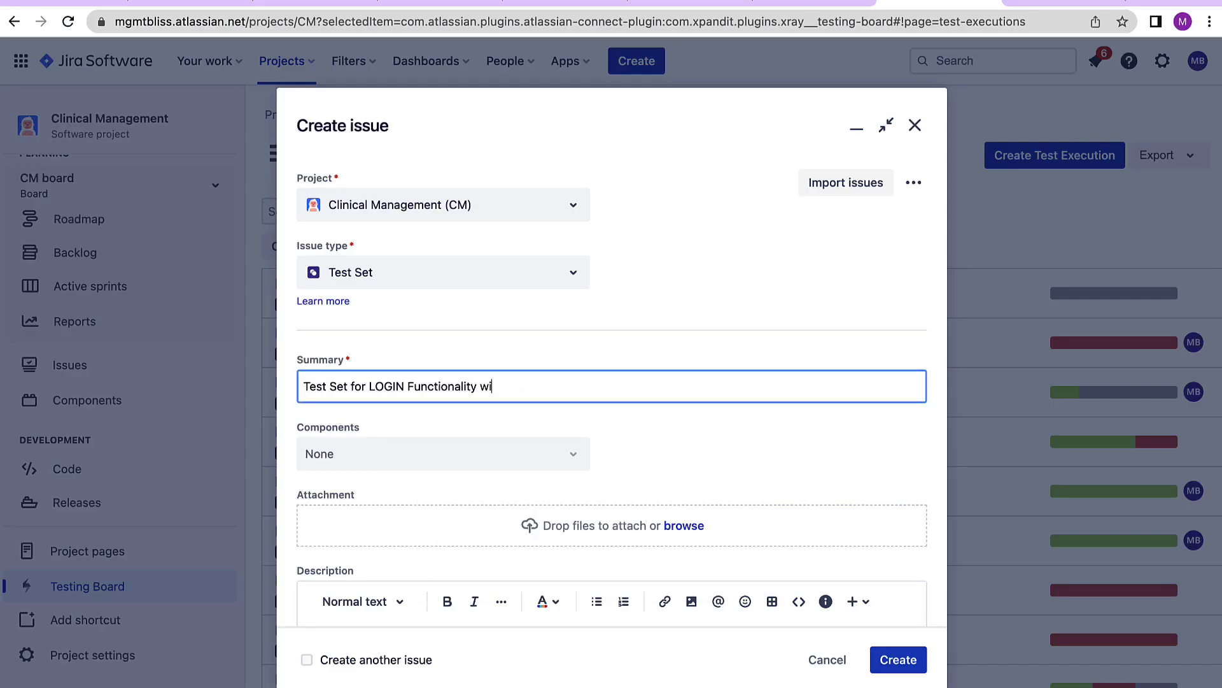
{"action": "triple_click", "coordinate": [491, 373]}
{"action": "key", "text": "ctrl+c"}
Write a description of the summary plus lines 'Test user logins', 'validation messages', 'passwords'.
{"action": "left_click", "coordinate": [581, 614]}
{"action": "key", "text": "ctrl+v"}
{"action": "key", "text": "Return"}
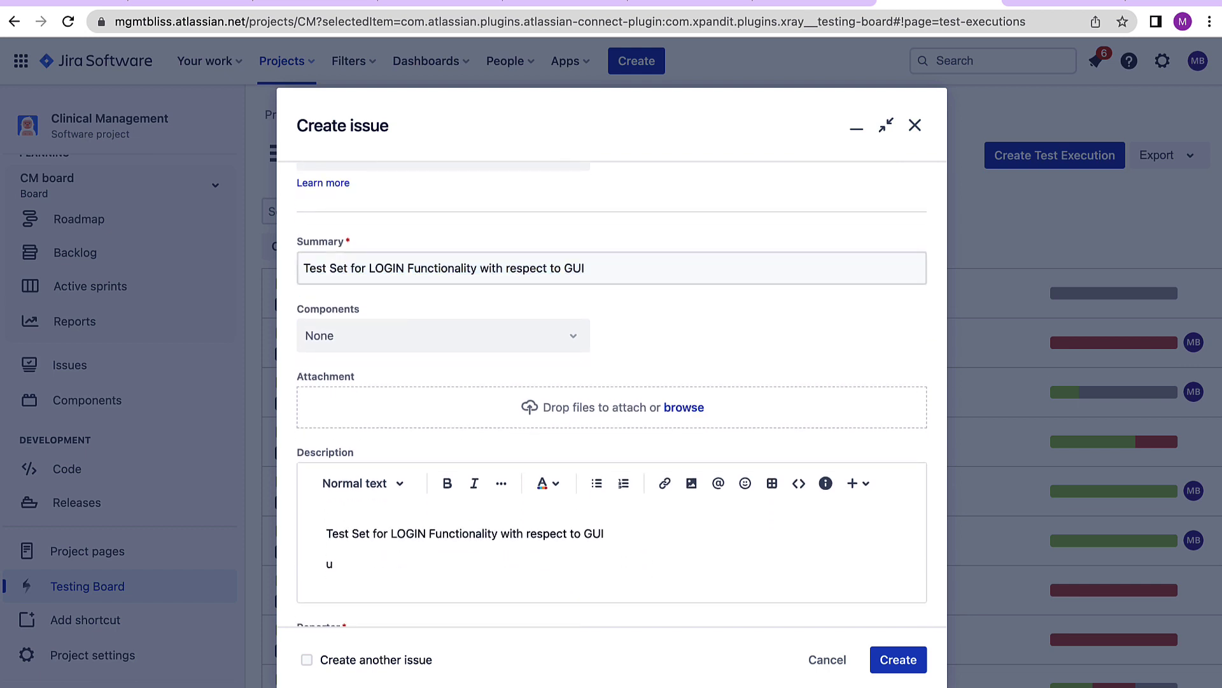
{"action": "type", "text": "Test user logins"}
{"action": "key", "text": "Return"}
{"action": "type", "text": "validation messages"}
{"action": "key", "text": "Return"}
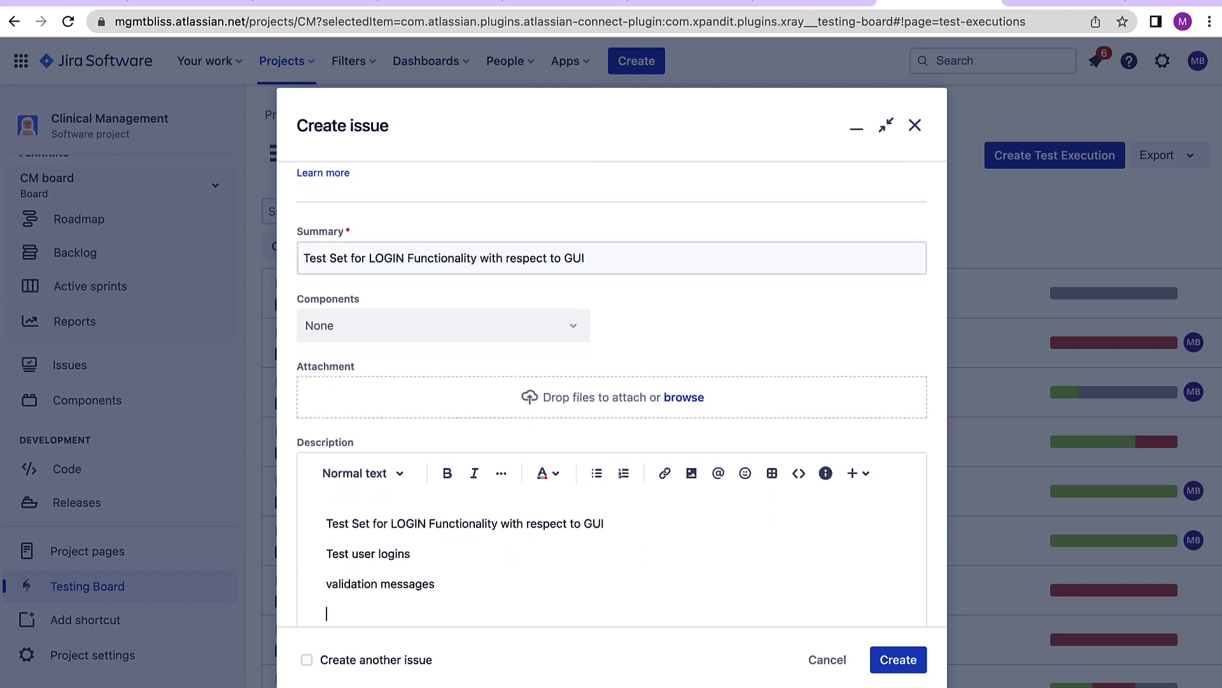
{"action": "type", "text": "passwords"}
Link the test set to the Paramedical Department epic and create it.
{"action": "scroll", "coordinate": [659, 527], "scroll_direction": "down", "scroll_amount": 8}
{"action": "left_click", "coordinate": [468, 504]}
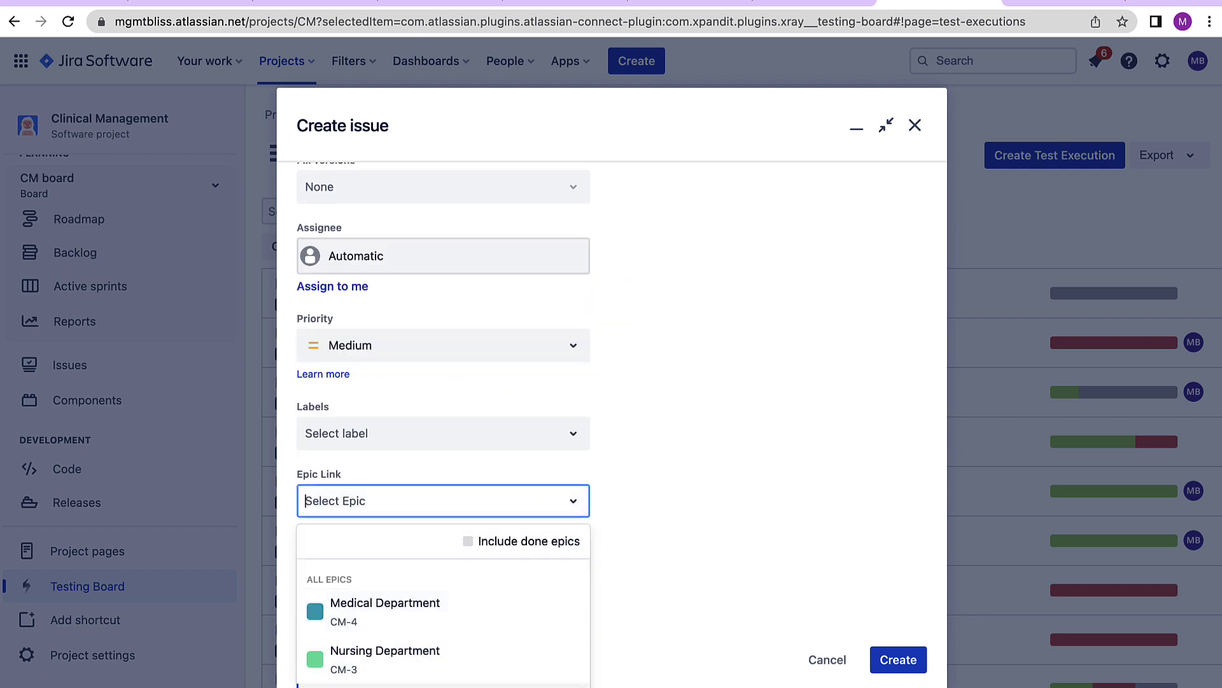
{"action": "left_click", "coordinate": [437, 685]}
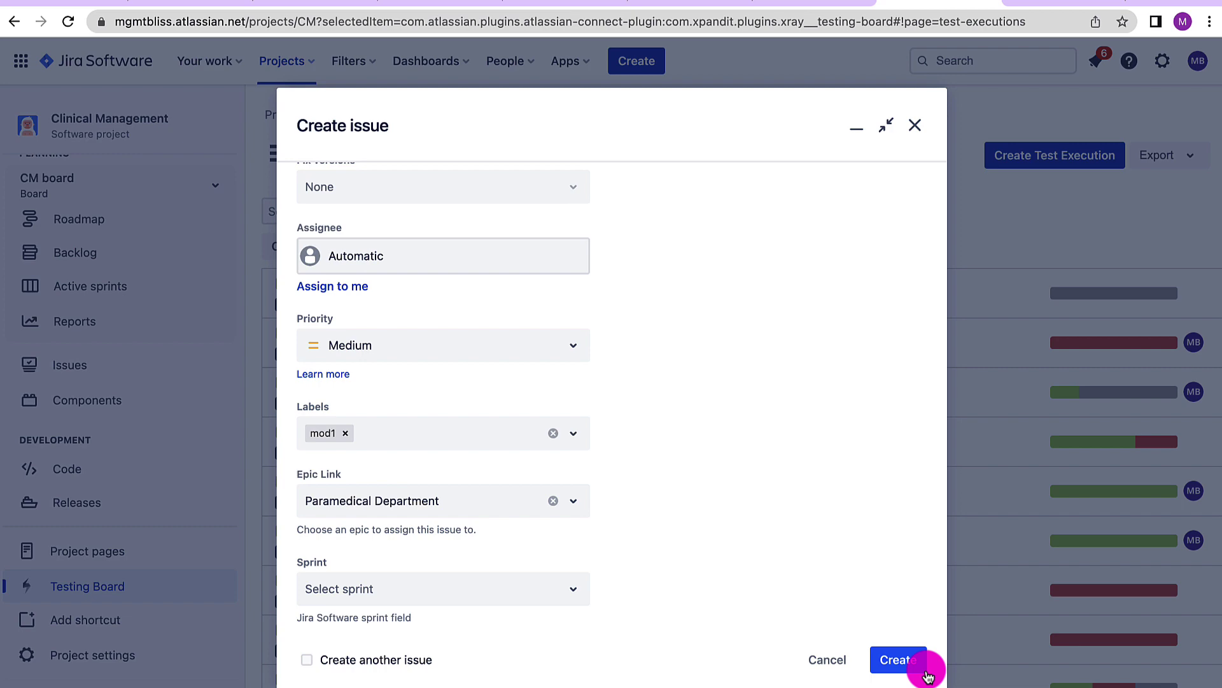
{"action": "left_click", "coordinate": [899, 661]}
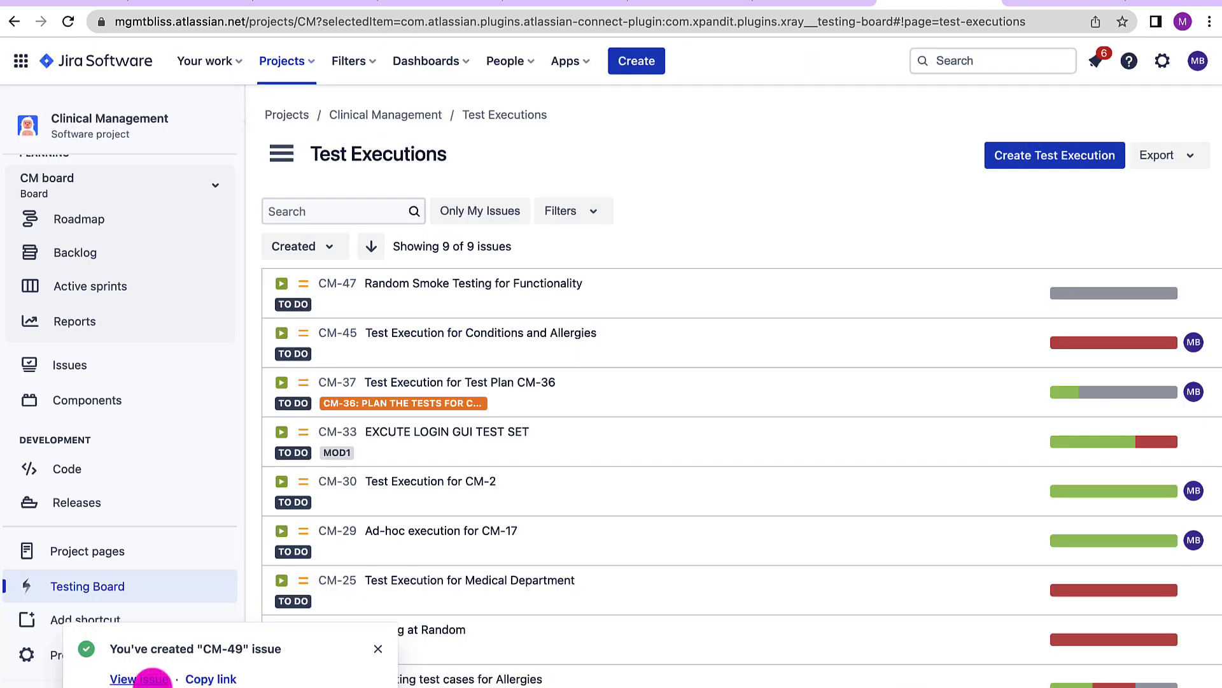
Open CM-49 from the creation notice and jump to its empty Tests section.
{"action": "left_click", "coordinate": [157, 678]}
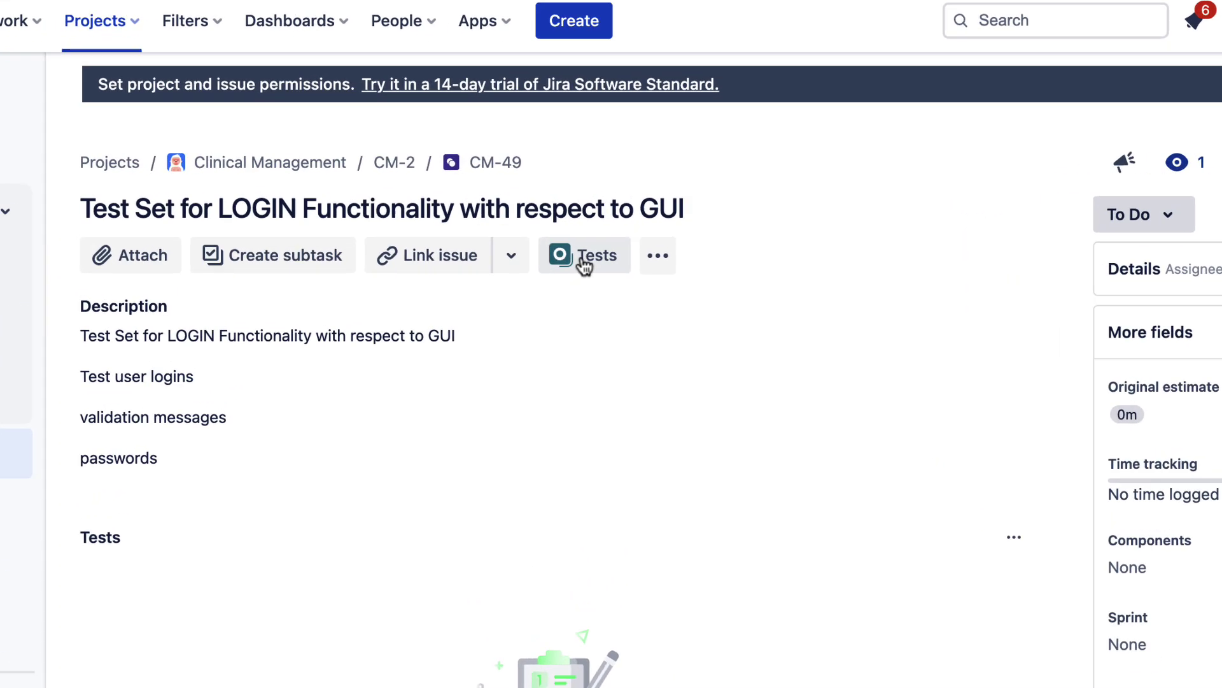
{"action": "left_click", "coordinate": [583, 262]}
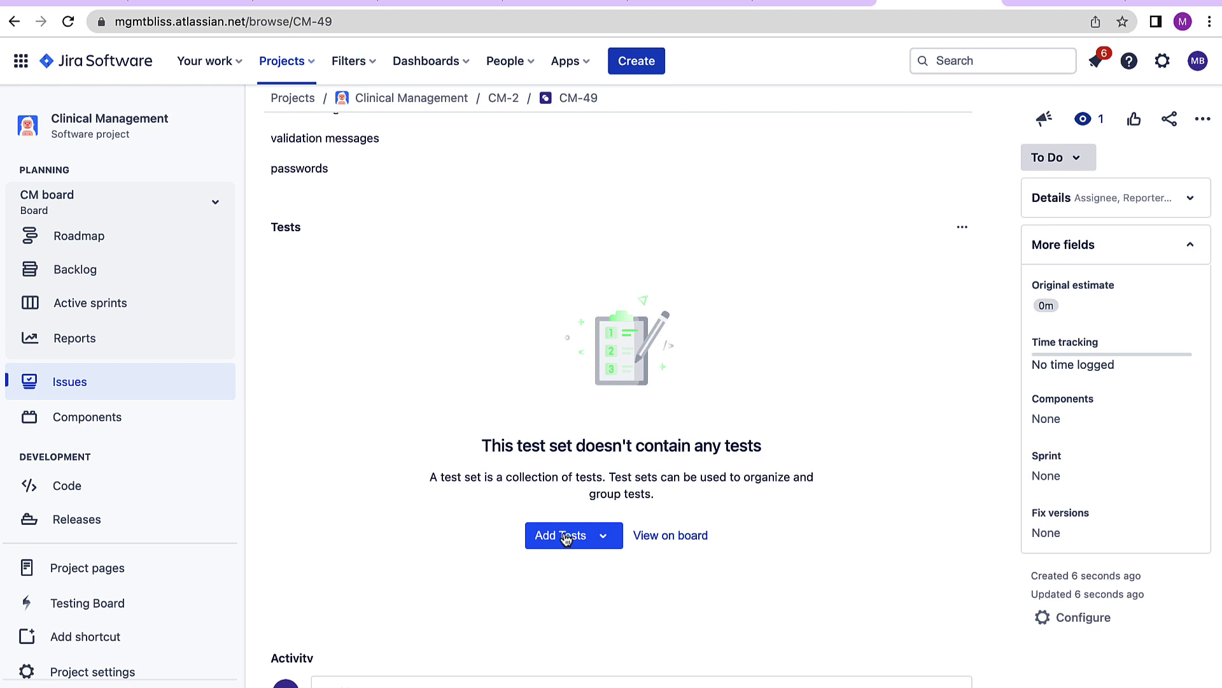
Add the existing tests CM-43 and CM-18 to test set CM-49.
{"action": "left_click", "coordinate": [566, 537]}
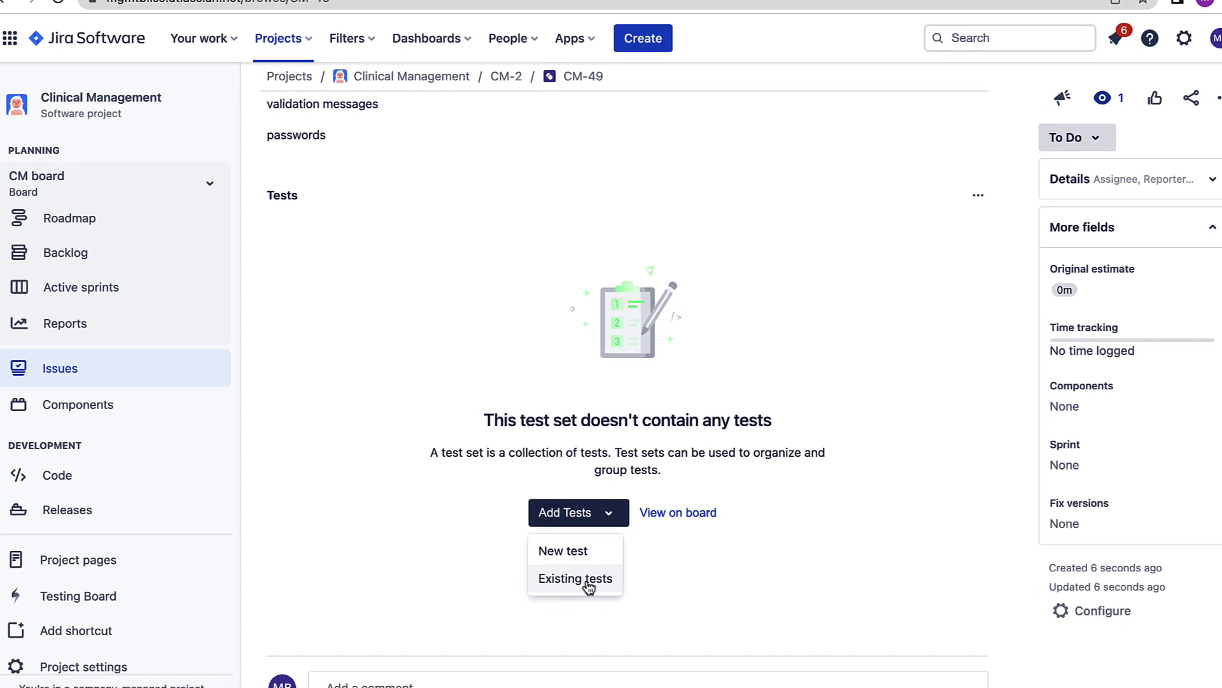
{"action": "left_click", "coordinate": [655, 490]}
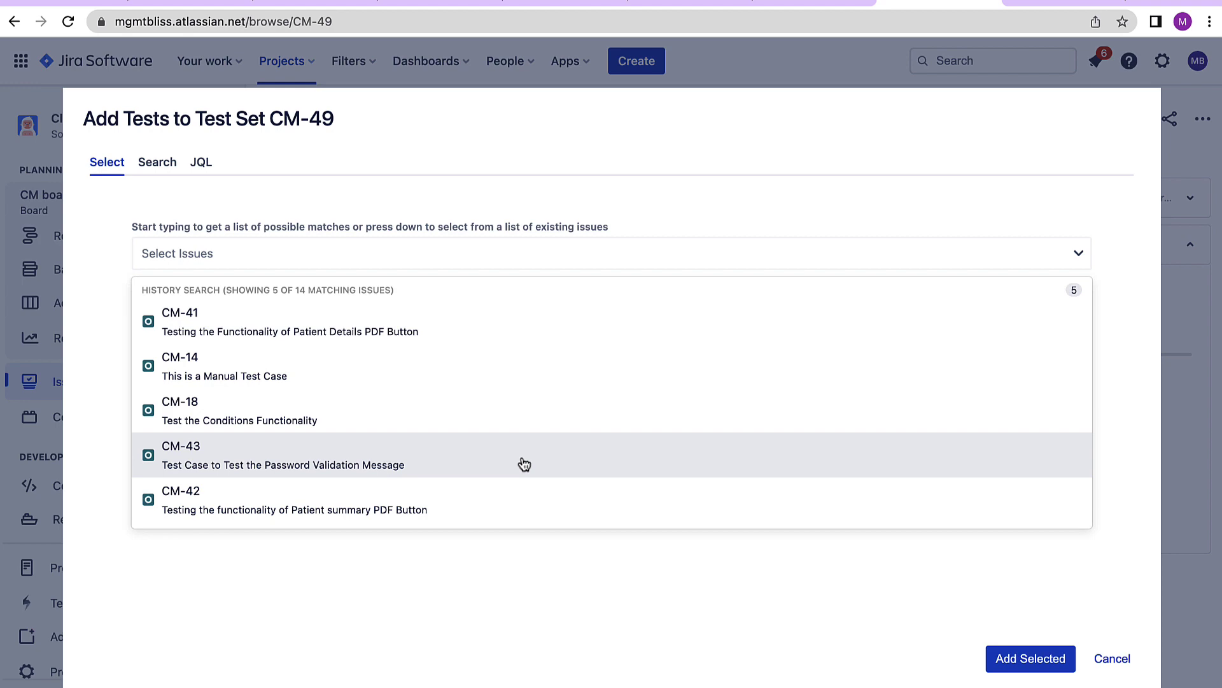
{"action": "left_click", "coordinate": [524, 463]}
{"action": "left_click", "coordinate": [319, 417]}
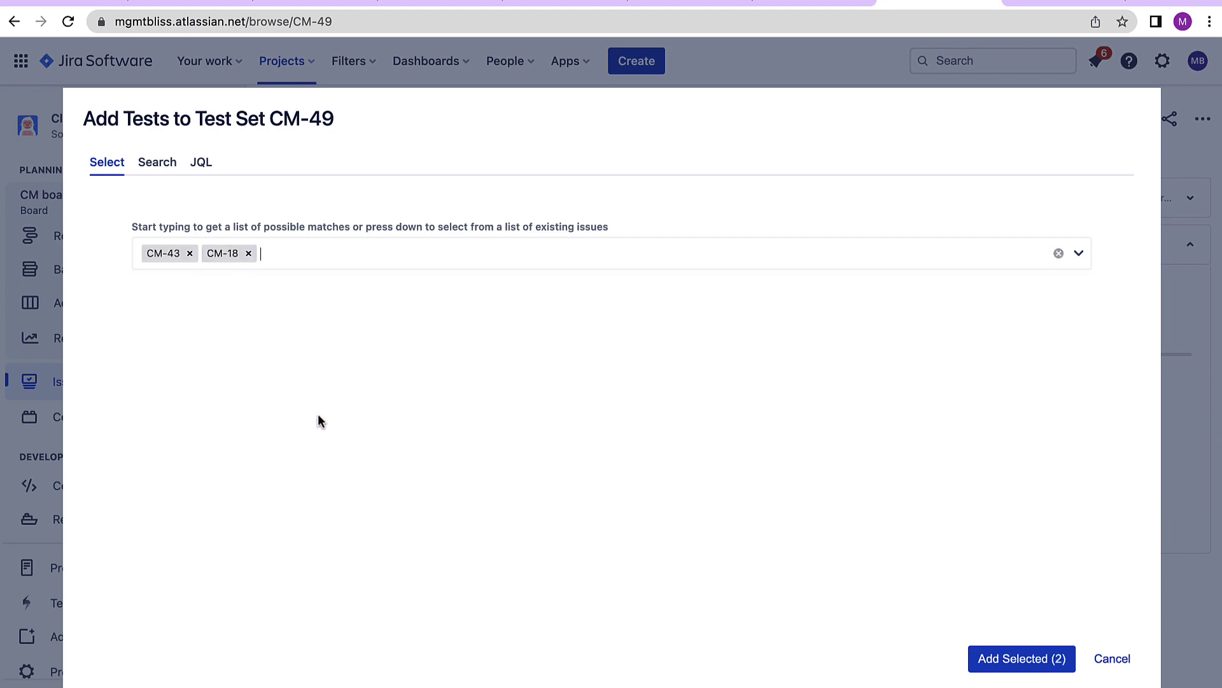
{"action": "left_click", "coordinate": [1029, 670]}
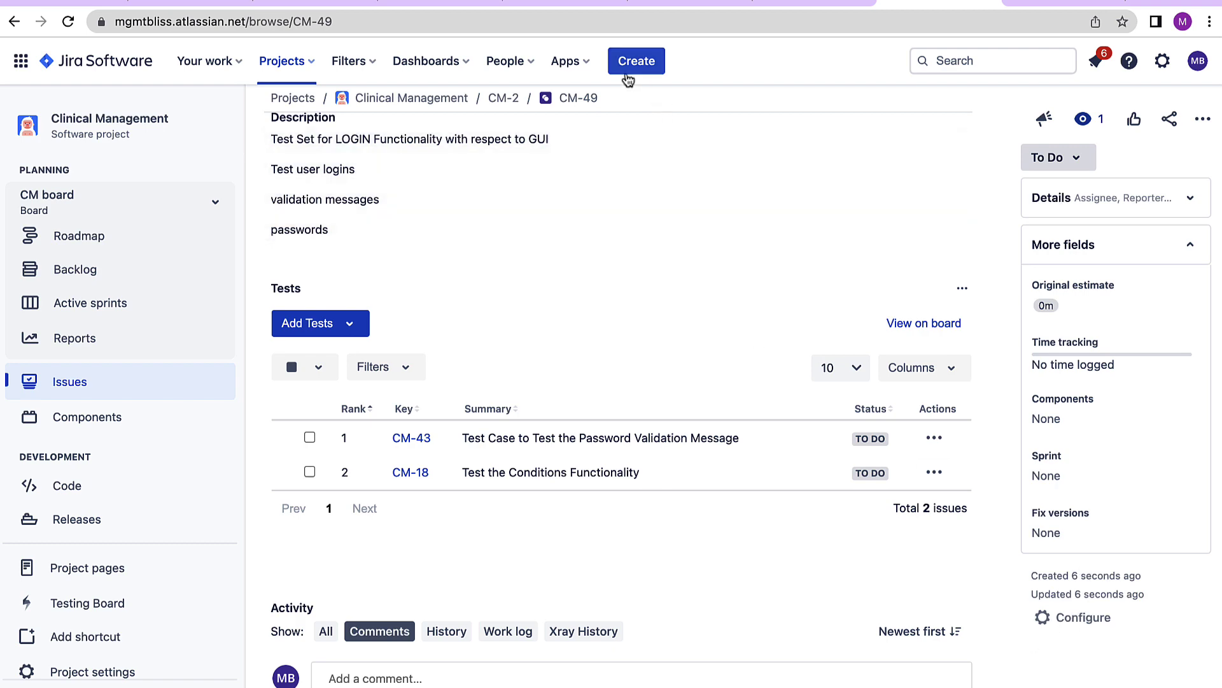
Create a Test Execution issue titled 'Test Execution for Login GUI Test Set'.
{"action": "left_click", "coordinate": [637, 63]}
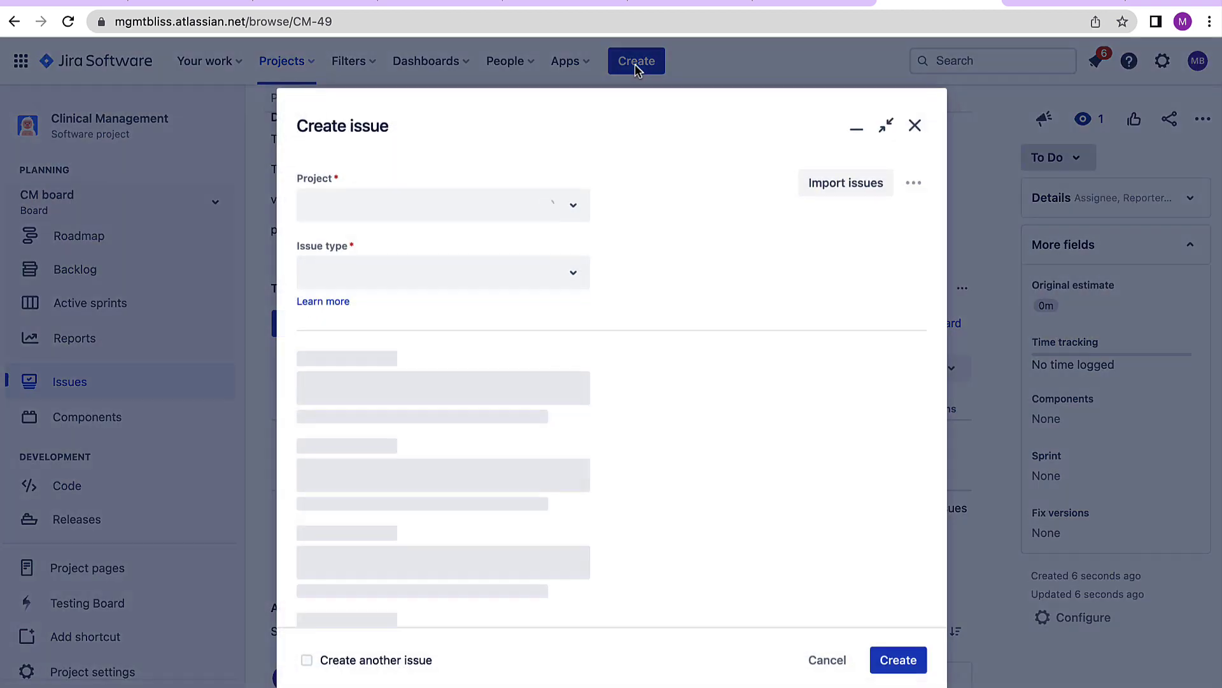
{"action": "type", "text": "Test Ex"}
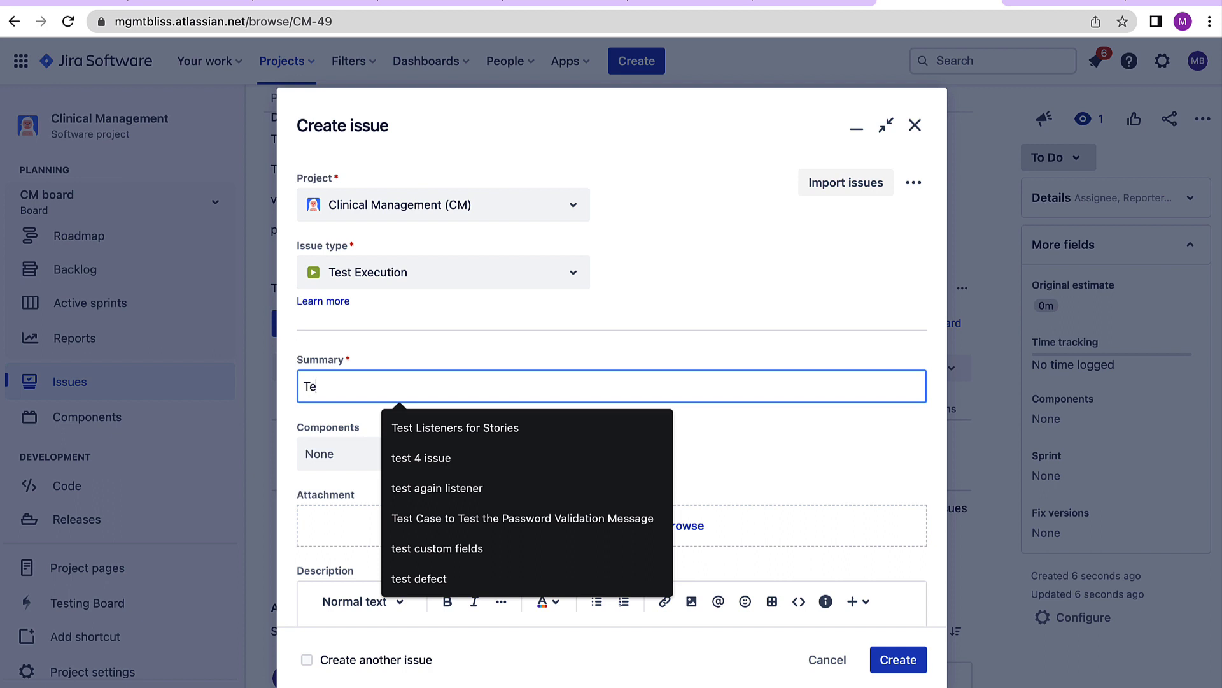
{"action": "type", "text": "ecution for Login GUI Test SE"}
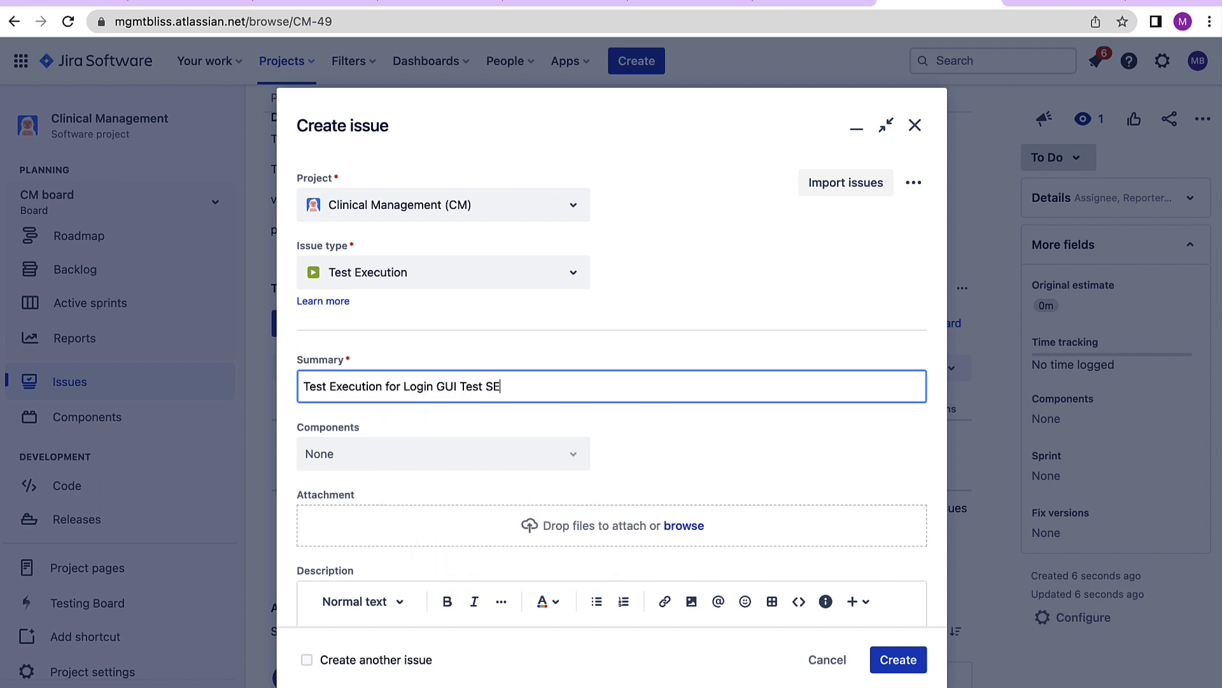
{"action": "key", "text": "BackSpace"}
{"action": "key", "text": "BackSpace"}
{"action": "type", "text": "Set"}
{"action": "scroll", "coordinate": [478, 431], "scroll_direction": "down", "scroll_amount": 10}
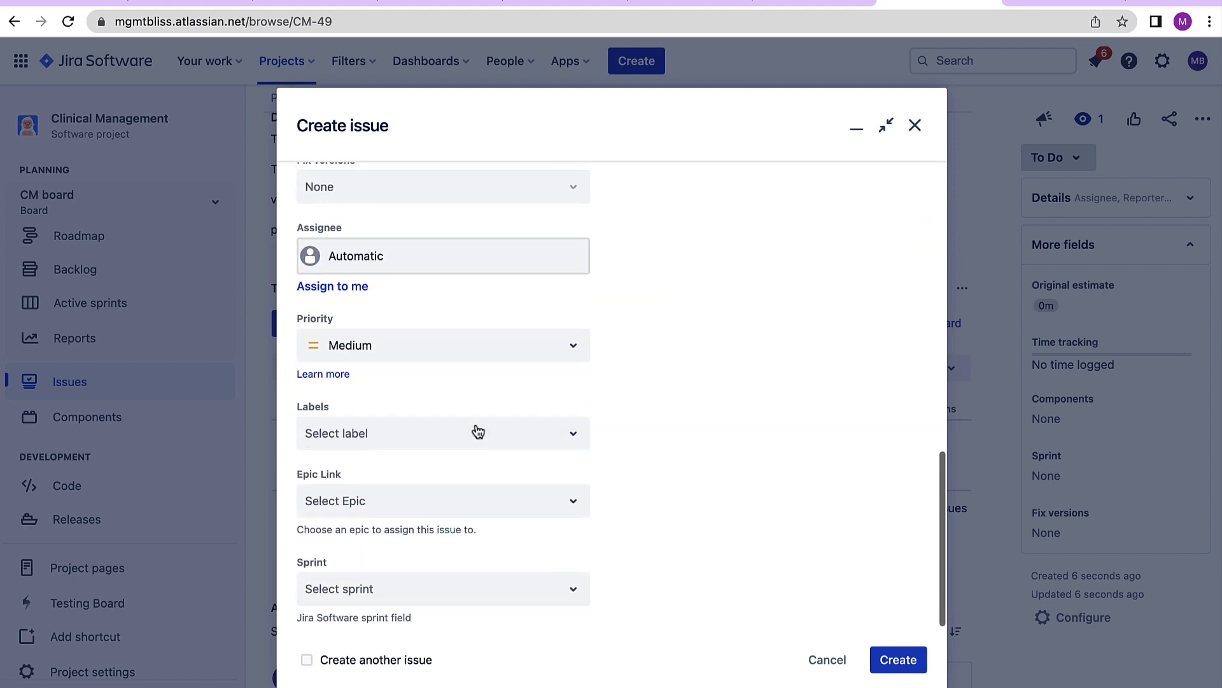
{"action": "left_click", "coordinate": [908, 659]}
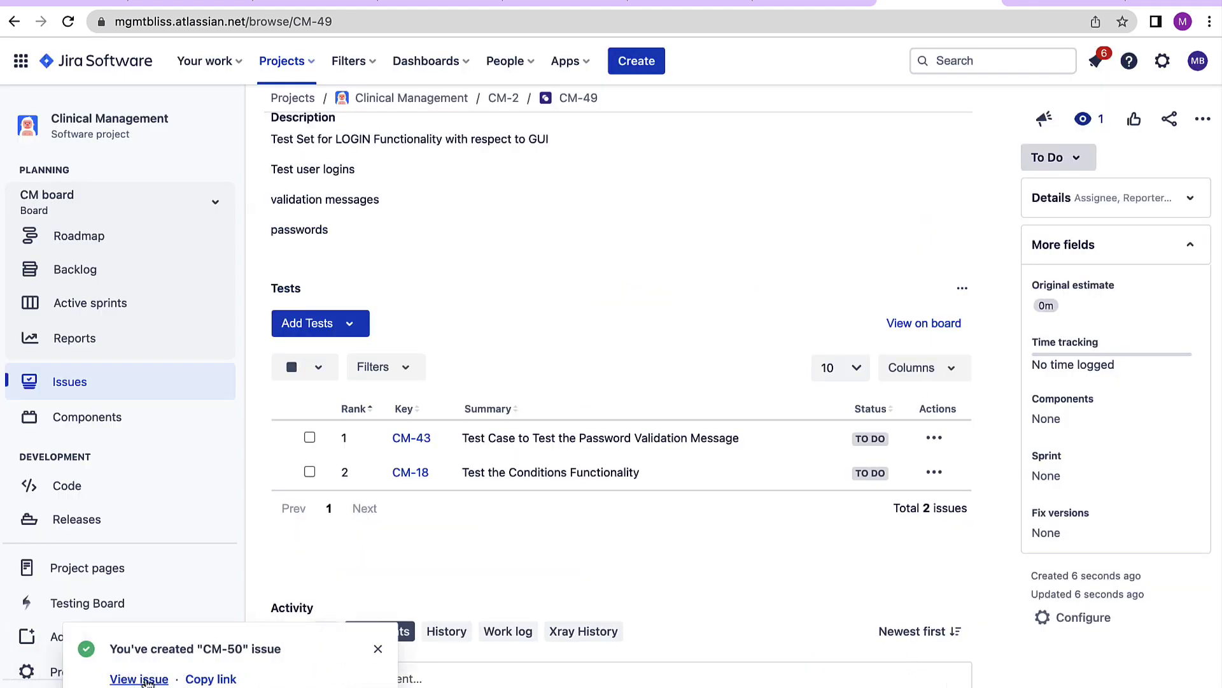
Open CM-50 and add the tests from test set CM-49 to it.
{"action": "left_click", "coordinate": [140, 679]}
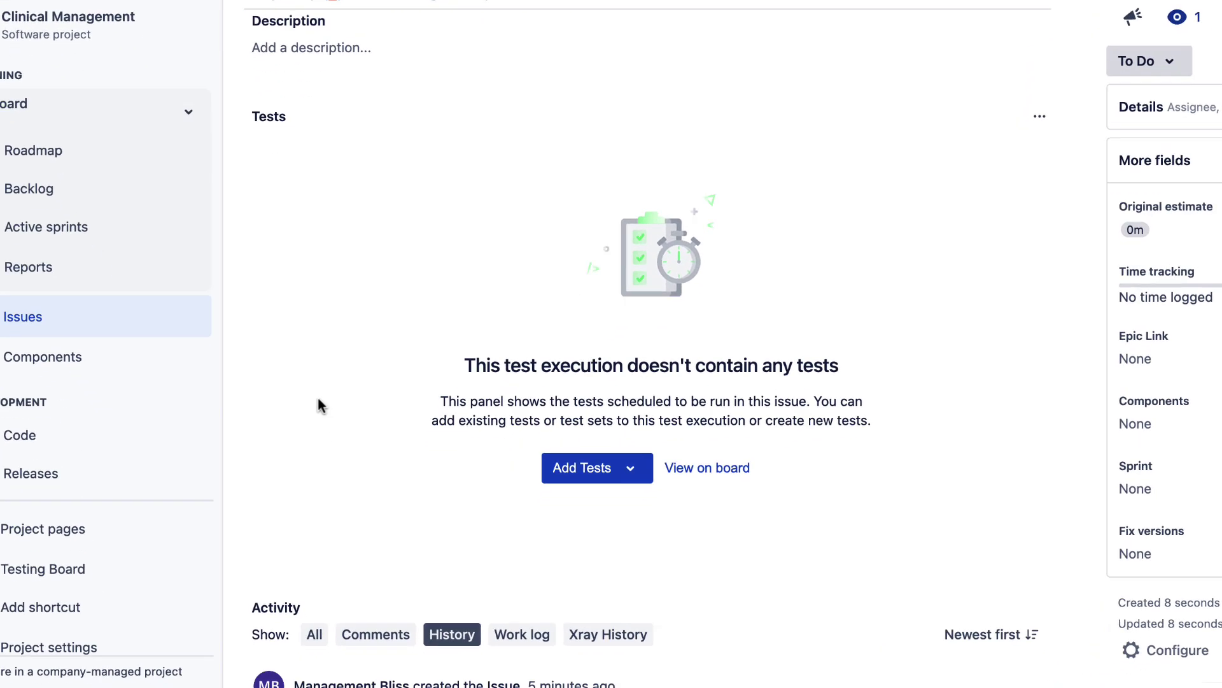
{"action": "left_click", "coordinate": [662, 346]}
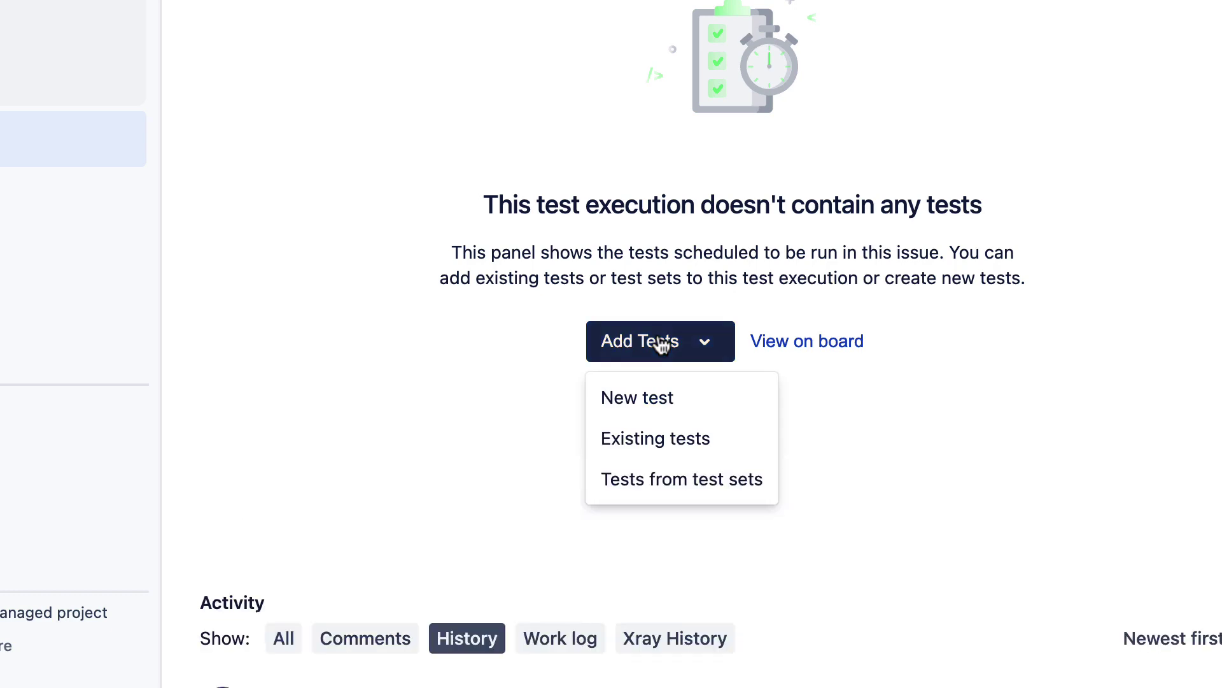
{"action": "scroll", "coordinate": [807, 357], "scroll_direction": "down", "scroll_amount": 1}
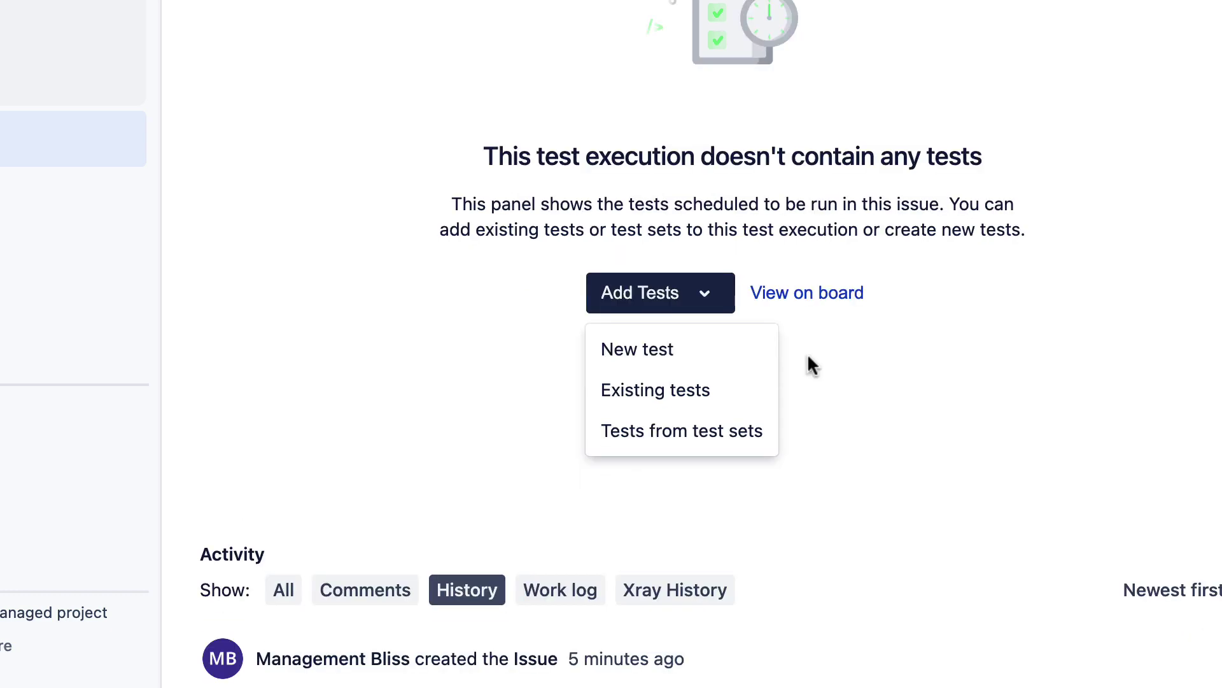
{"action": "left_click", "coordinate": [694, 445]}
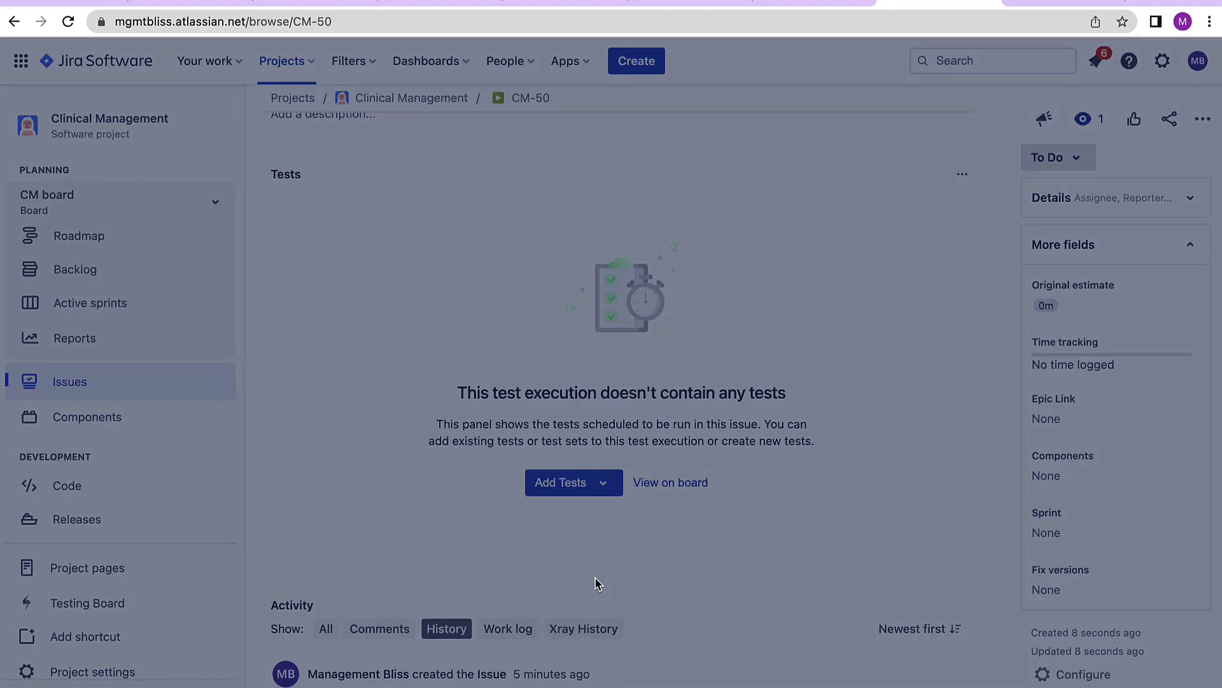
{"action": "left_click", "coordinate": [358, 254]}
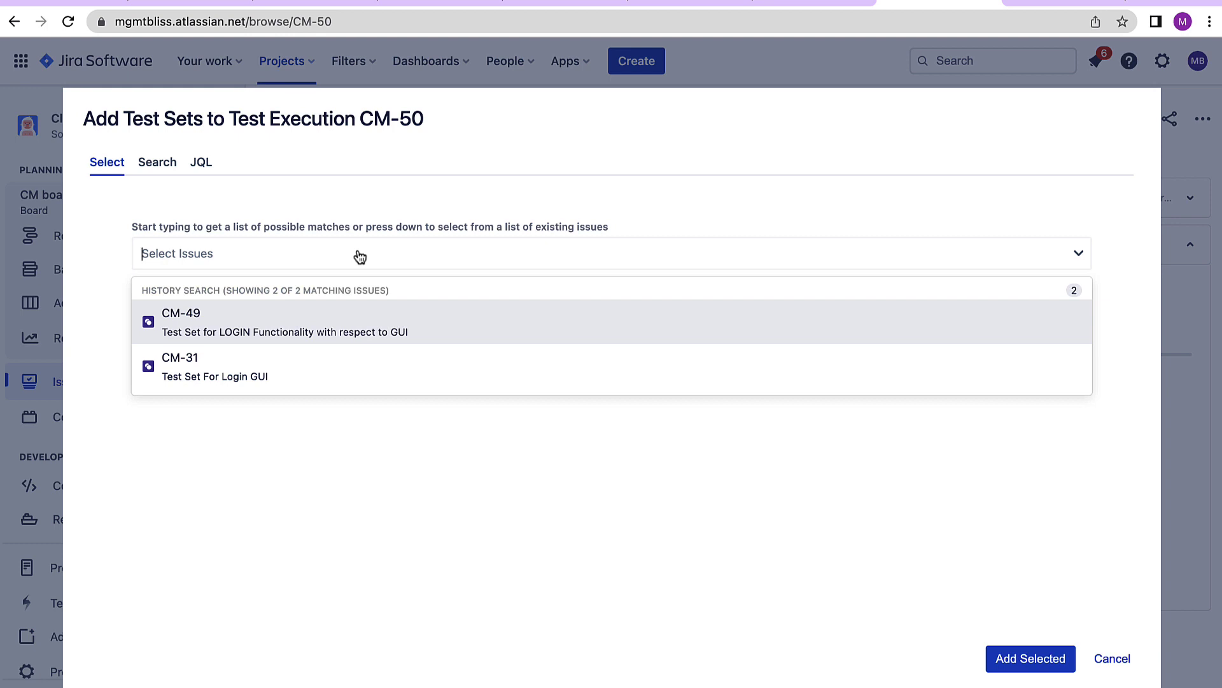
{"action": "left_click", "coordinate": [273, 342]}
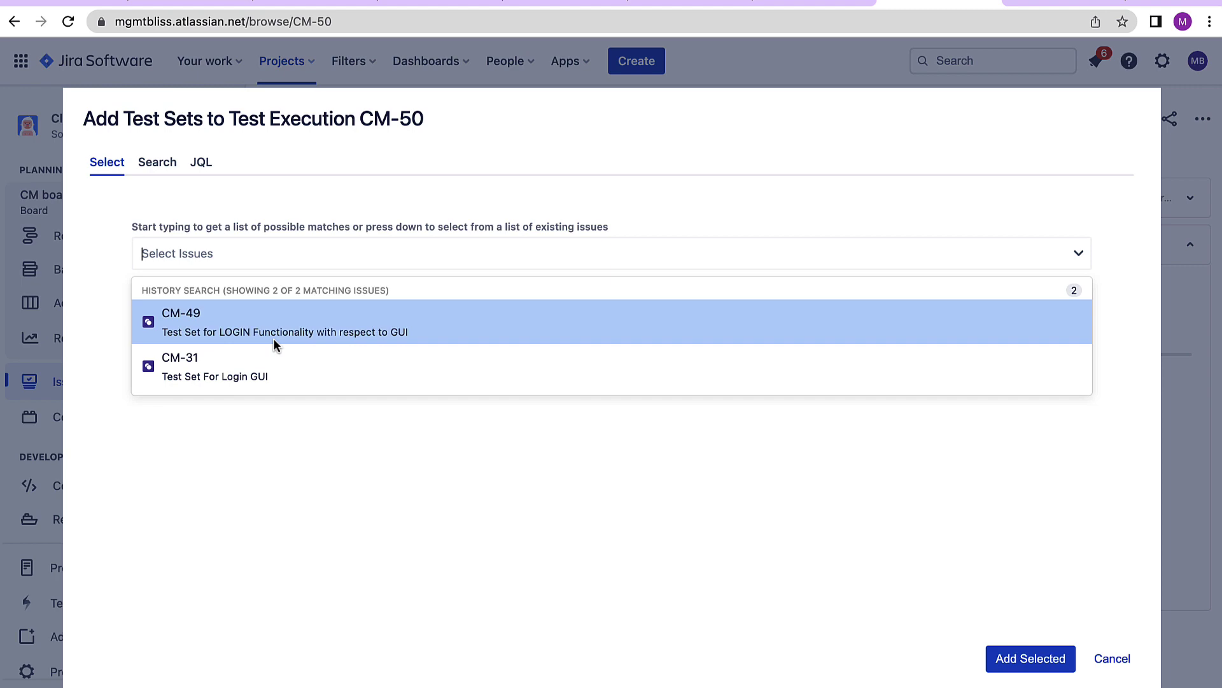
{"action": "left_click", "coordinate": [1023, 662]}
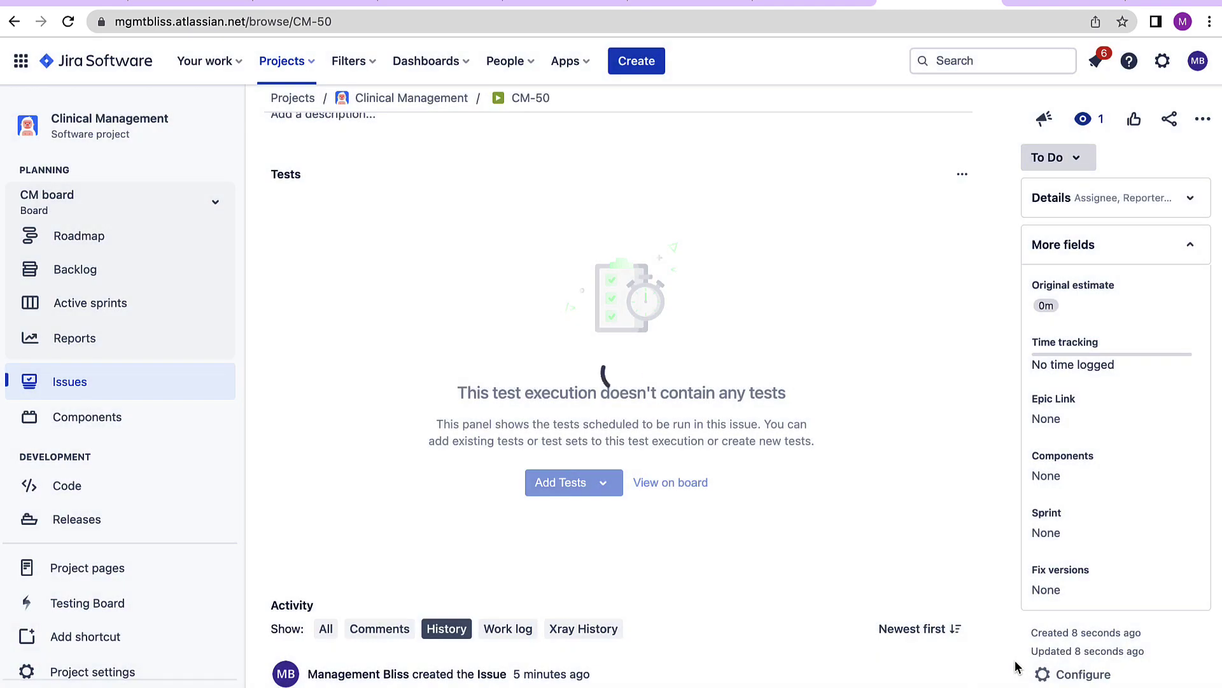